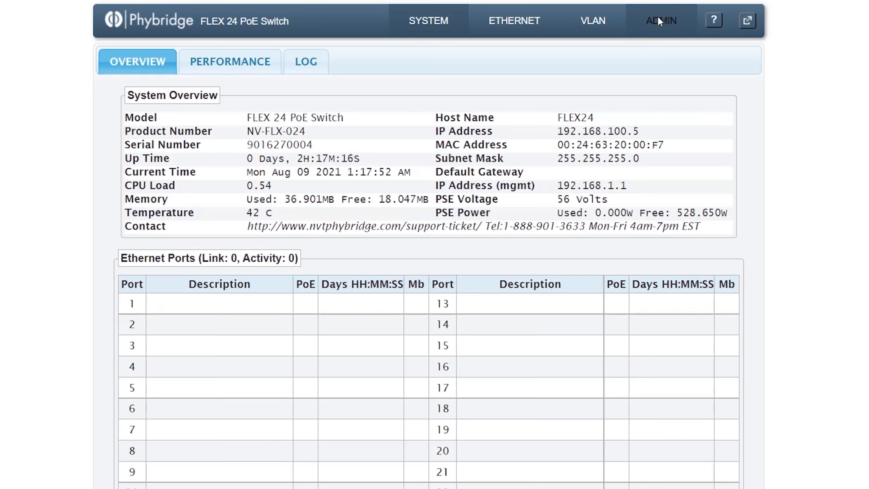
# Run the 'version' command in the ADMIN terminal, showing SYS 3.1.9 and PKG 7.1.2
pyautogui.click(660, 21)
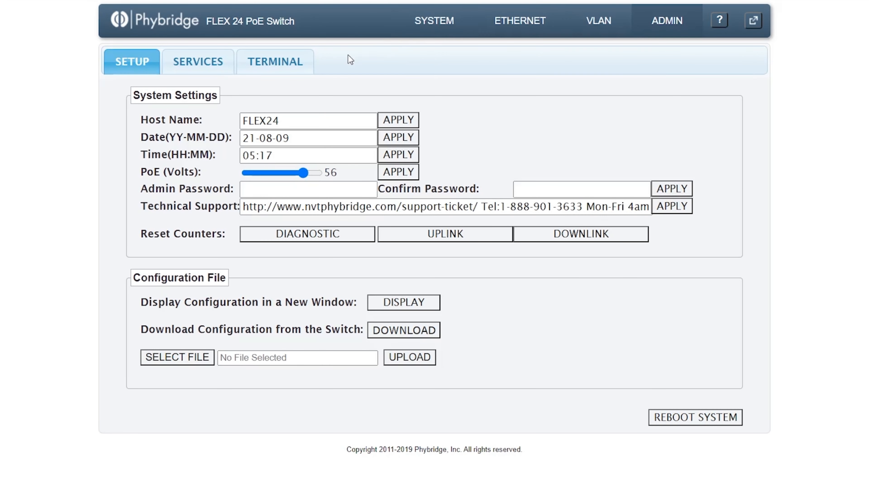
pyautogui.click(279, 73)
pyautogui.click(267, 91)
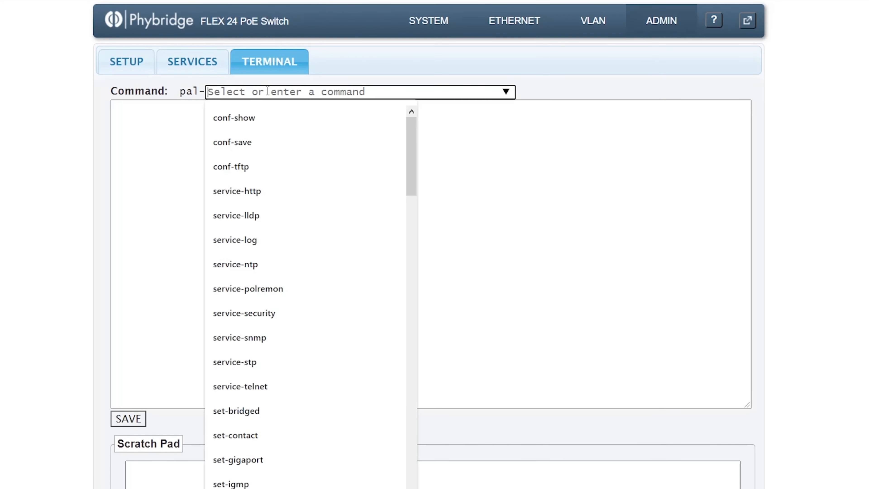
pyautogui.write('ver')
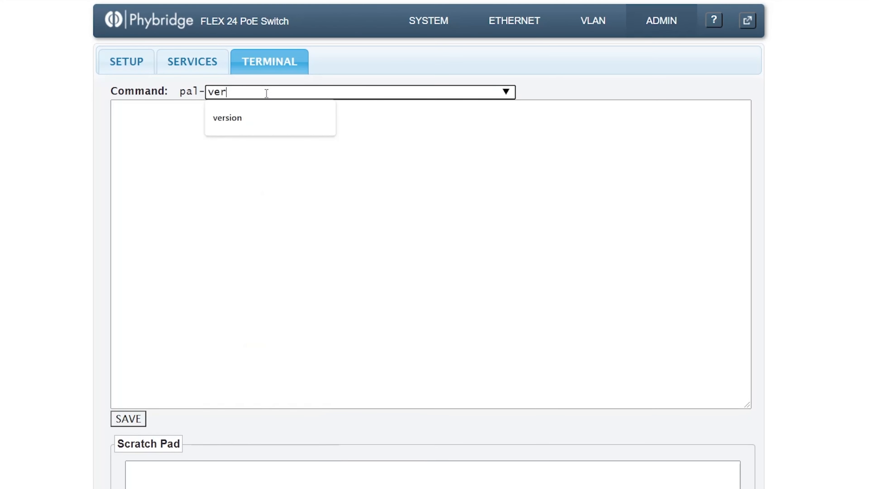
pyautogui.click(260, 115)
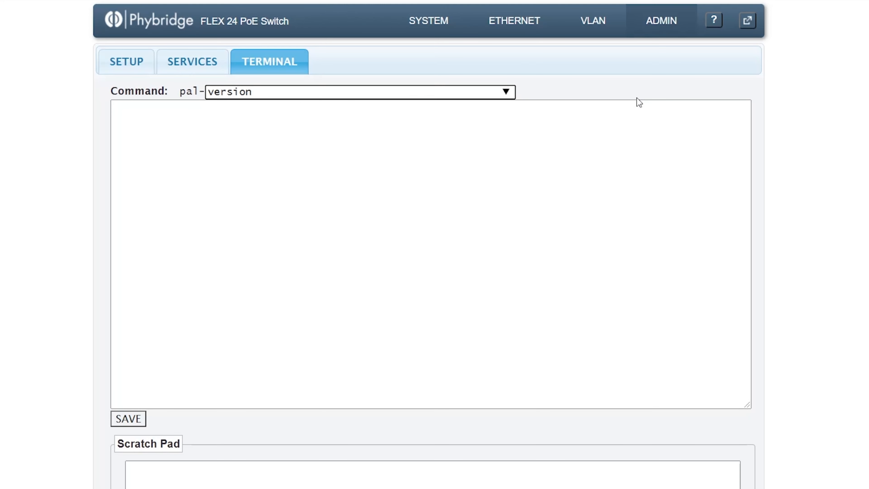
pyautogui.press('Return')
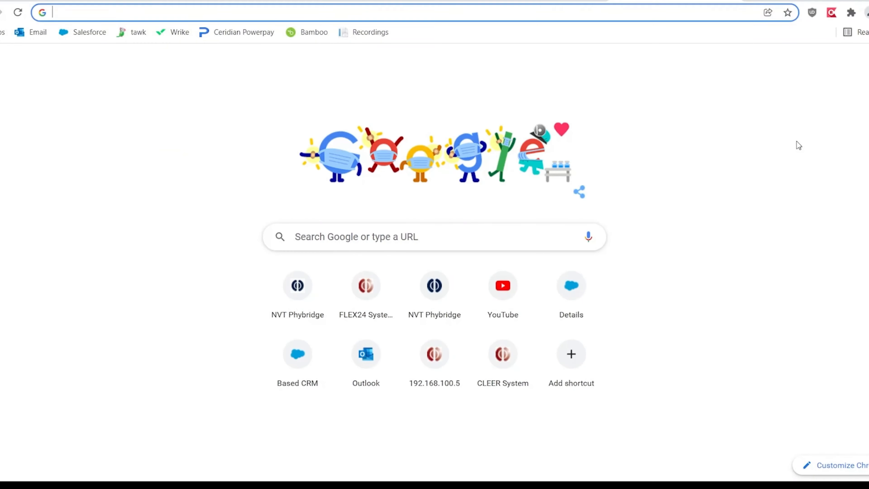
# Load nvtphybridge.com, dismiss the CLEER24-10G popup, and go to Products & Services > IP Transmission
pyautogui.write('nvt')
pyautogui.press('Return')
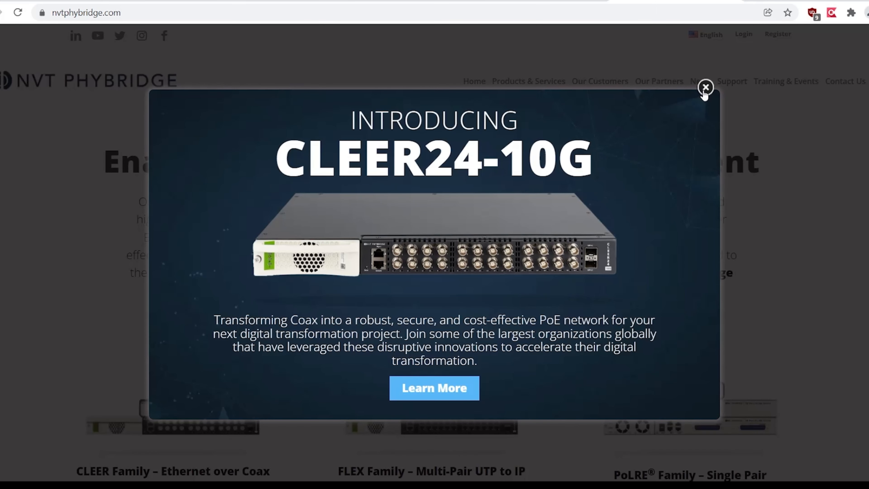
pyautogui.click(706, 85)
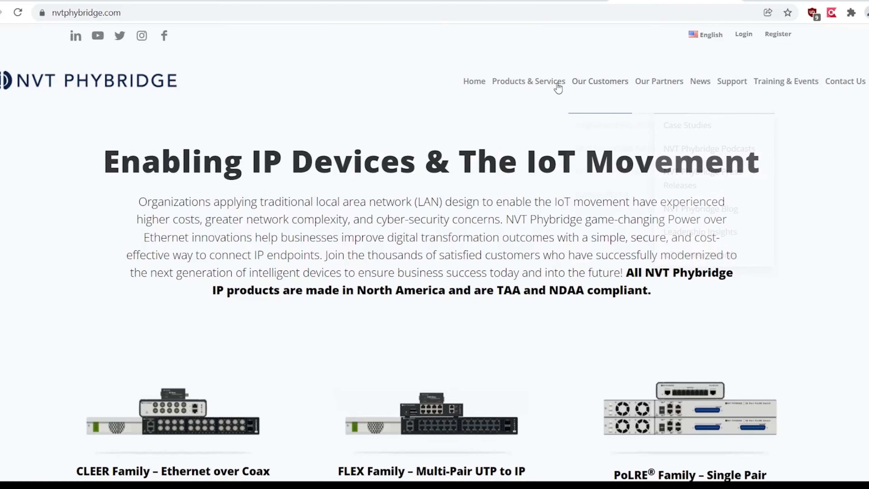
pyautogui.click(558, 88)
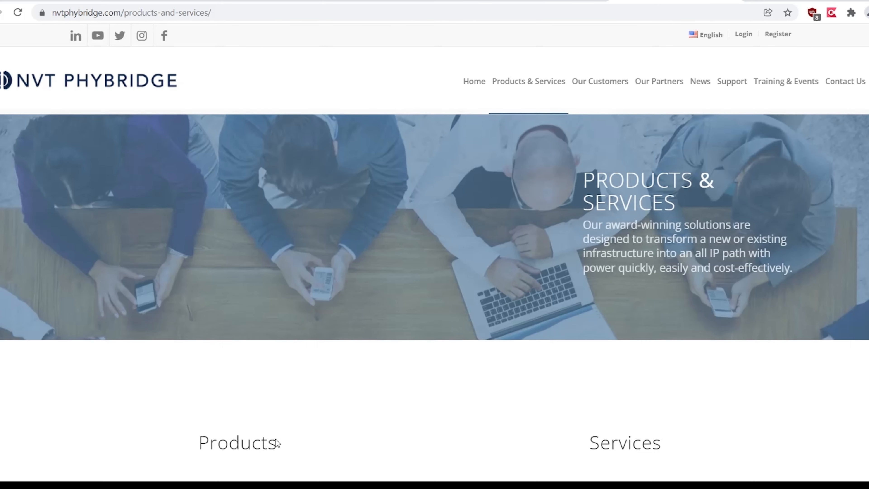
pyautogui.scroll(-5, 276, 442)
pyautogui.click(243, 383)
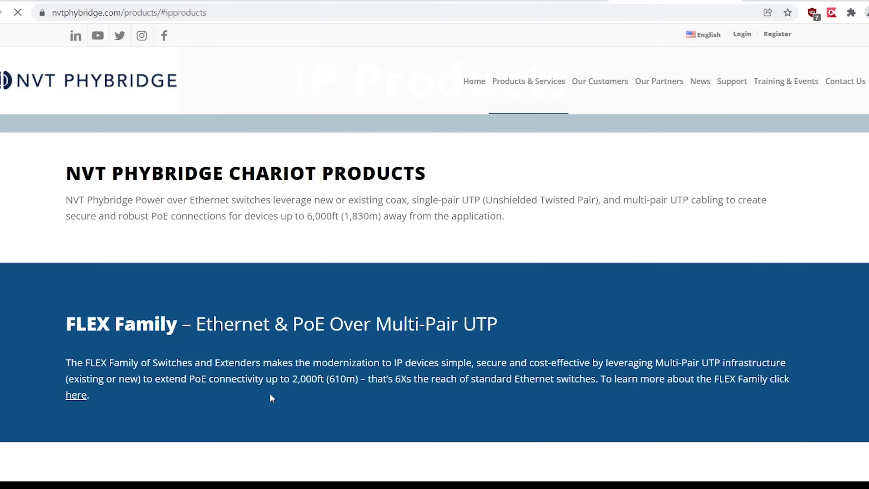
# Open the FLEX24 managed switch page's Firmware Upgrade notes for version 7.1.3
pyautogui.scroll(-10, 270, 397)
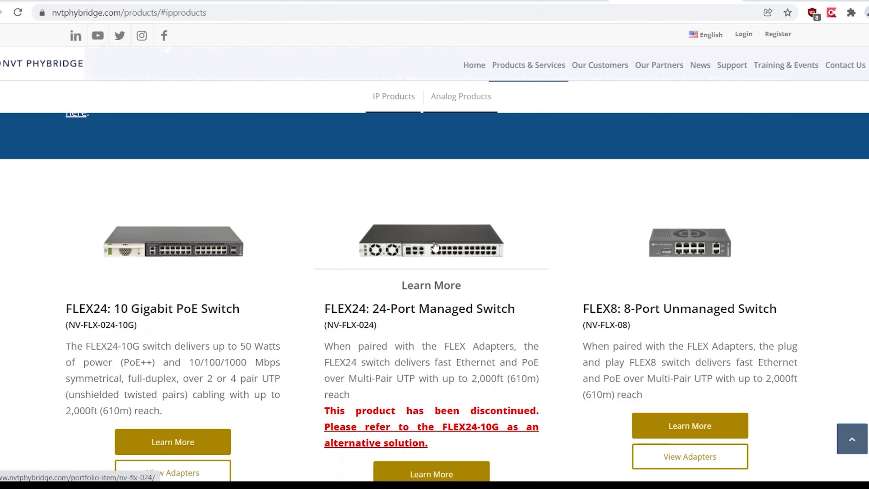
pyautogui.click(435, 247)
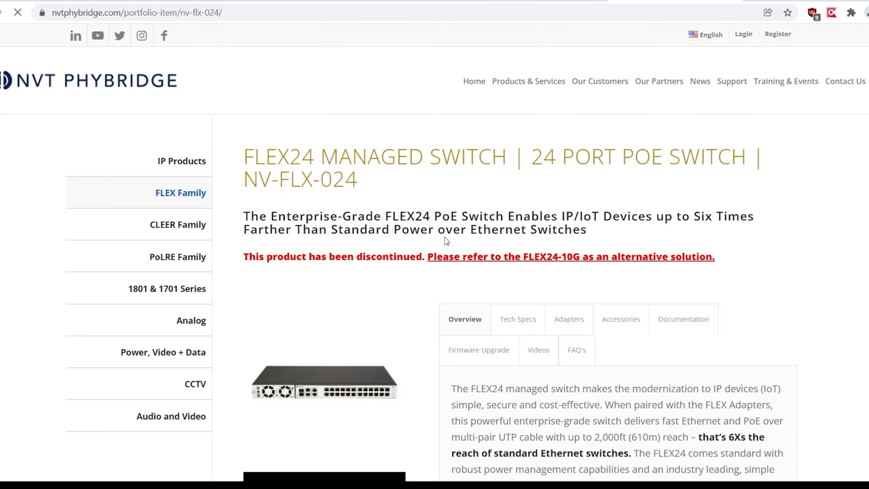
pyautogui.scroll(-2, 547, 301)
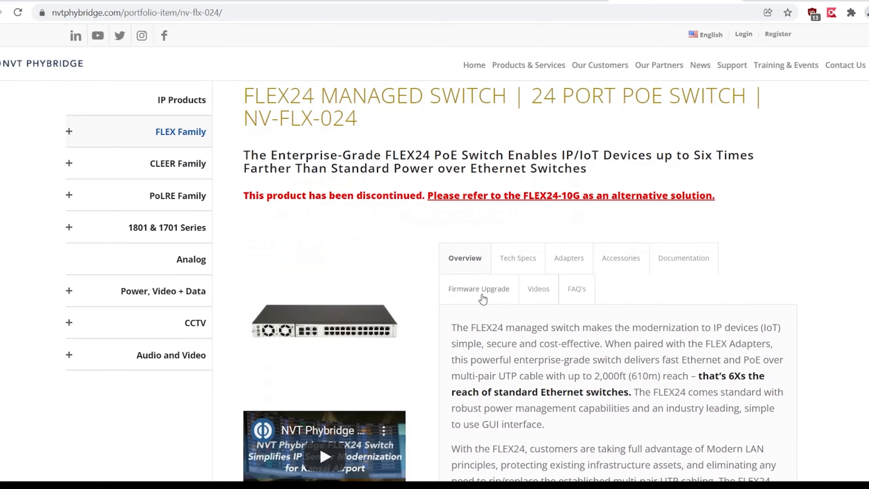
pyautogui.click(482, 295)
pyautogui.scroll(-10, 482, 298)
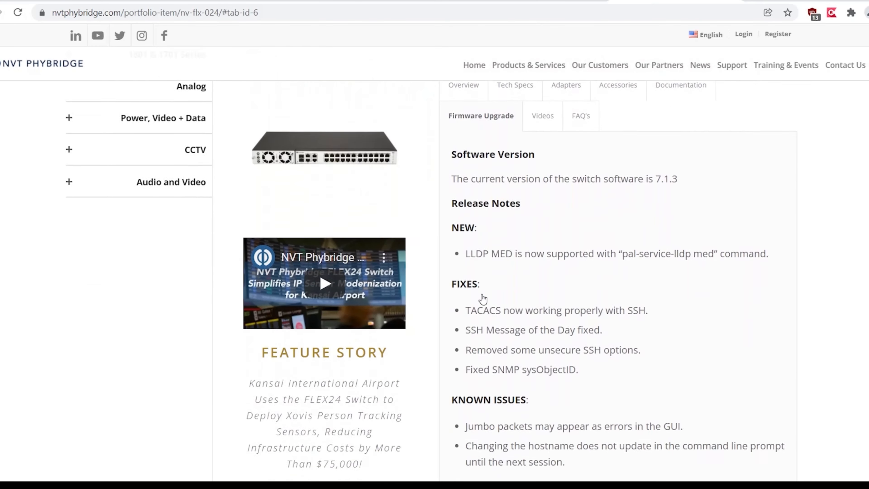
# Choose FLEX24- 2 or 4 Pair UTP as the product and enter the requester's name and e-mail
pyautogui.click(527, 256)
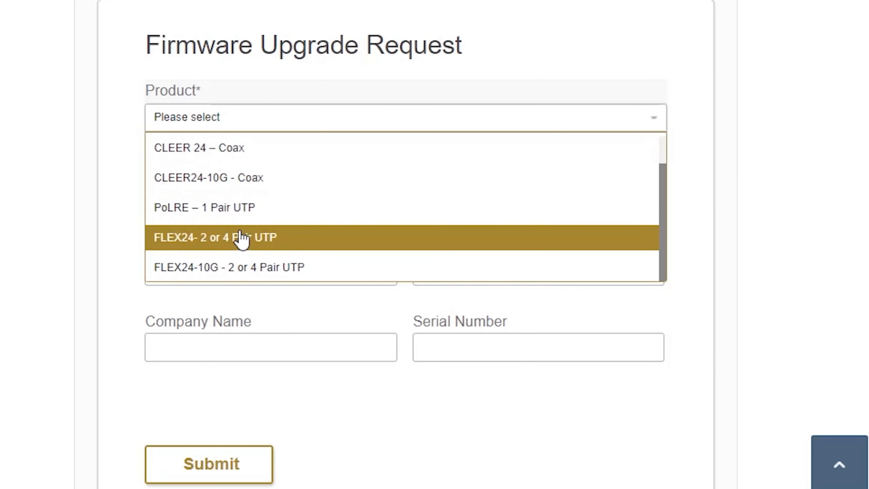
pyautogui.click(530, 321)
pyautogui.click(525, 293)
pyautogui.write('[blurred][blurred]')
pyautogui.press('Tab')
pyautogui.write('[blurred]')
pyautogui.press('Tab')
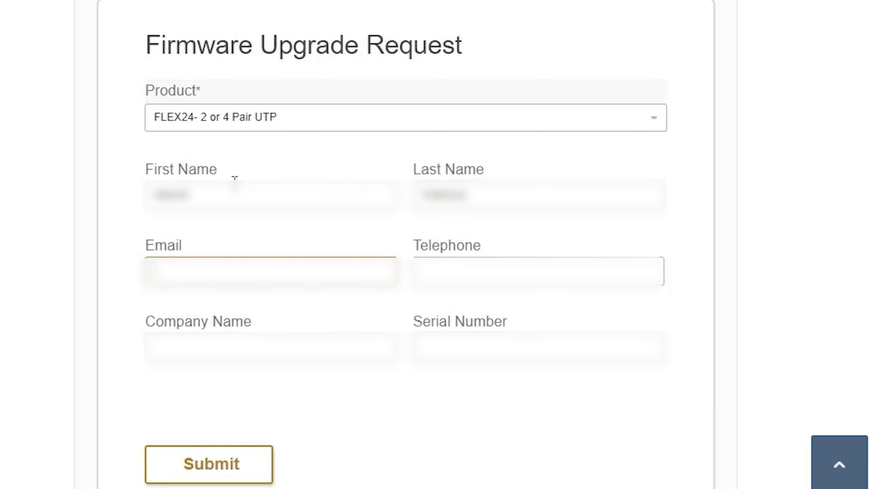
pyautogui.write('[blurred][blurred]')
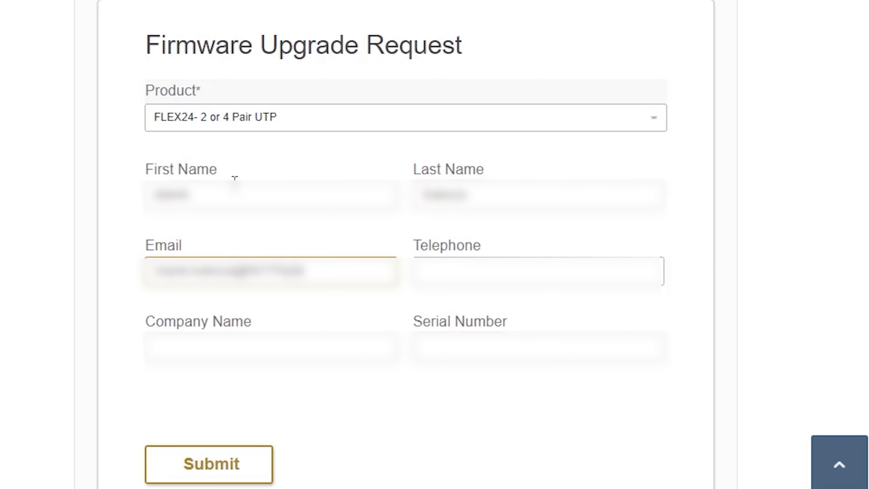
# Fill in the telephone number and company name, leaving the serial number empty
pyautogui.press('Tab')
pyautogui.write('[blurred]')
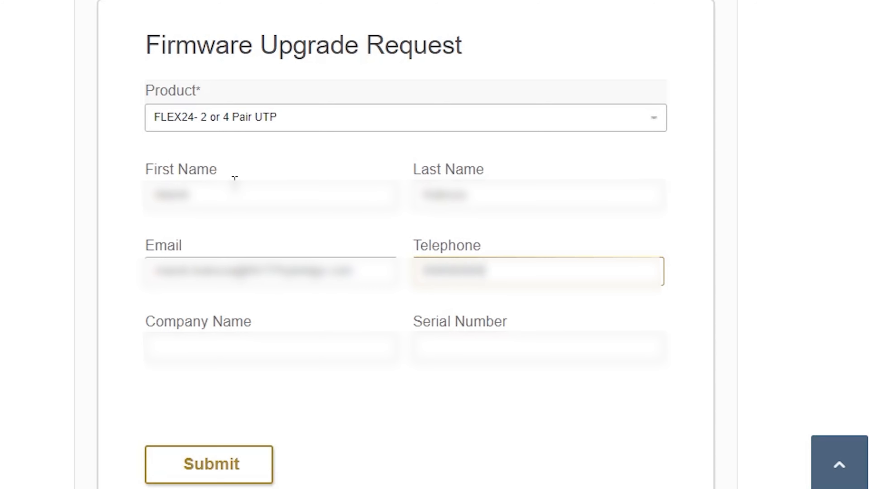
pyautogui.press('Tab')
pyautogui.write('[blurred][blurred]')
pyautogui.press('Tab')
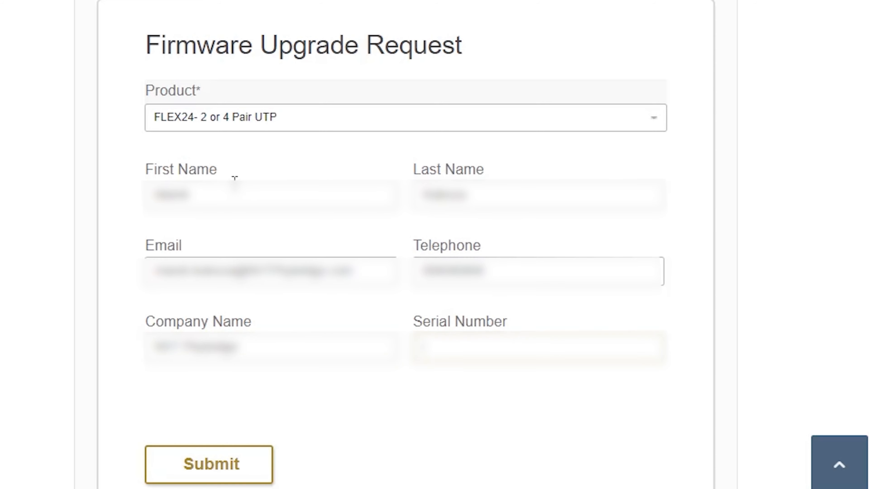
pyautogui.write('[blurred]')
pyautogui.press('BackSpace')
pyautogui.press('BackSpace')
pyautogui.press('BackSpace')
pyautogui.write('[blurred]')
pyautogui.doubleClick(327, 360)
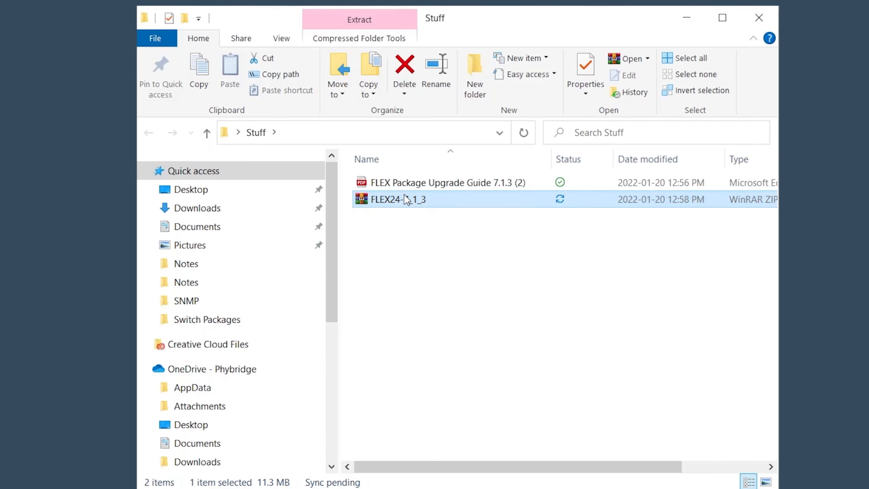
# Extract FLEX24-7_1_3.zip into a FLEX24-7_1_3 folder in Stuff and close WinRAR
pyautogui.doubleClick(406, 199)
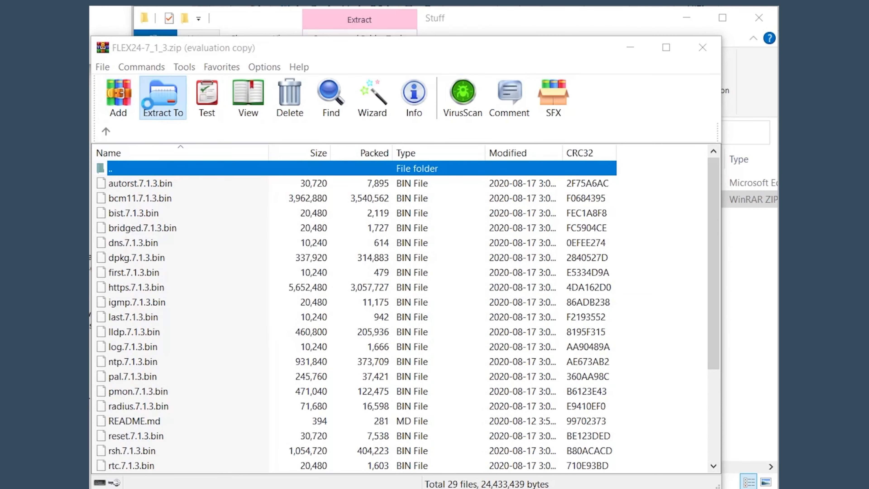
pyautogui.click(163, 96)
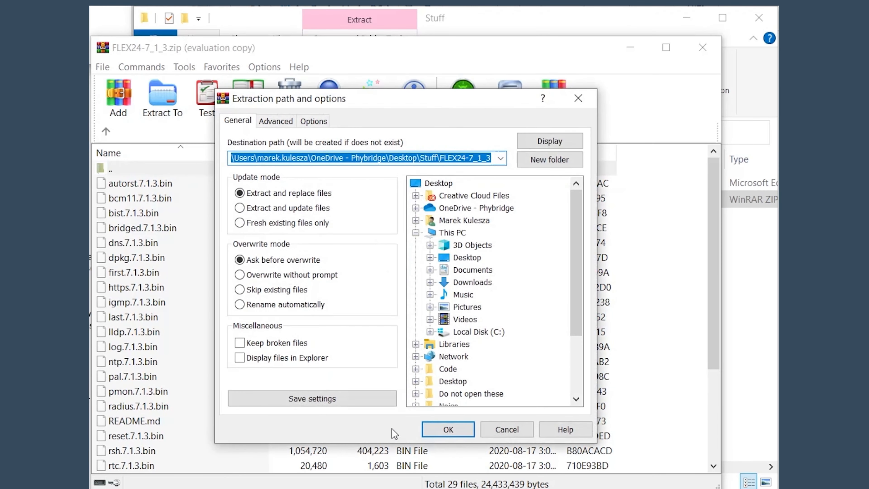
pyautogui.click(448, 428)
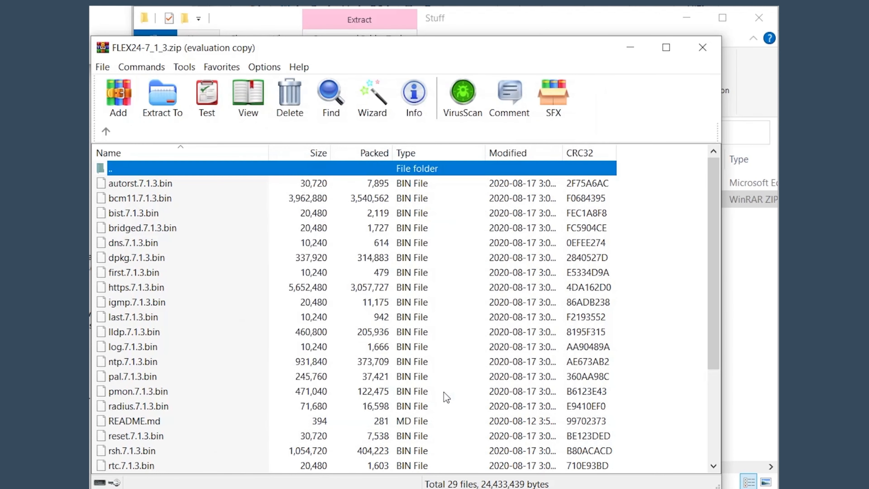
pyautogui.click(703, 47)
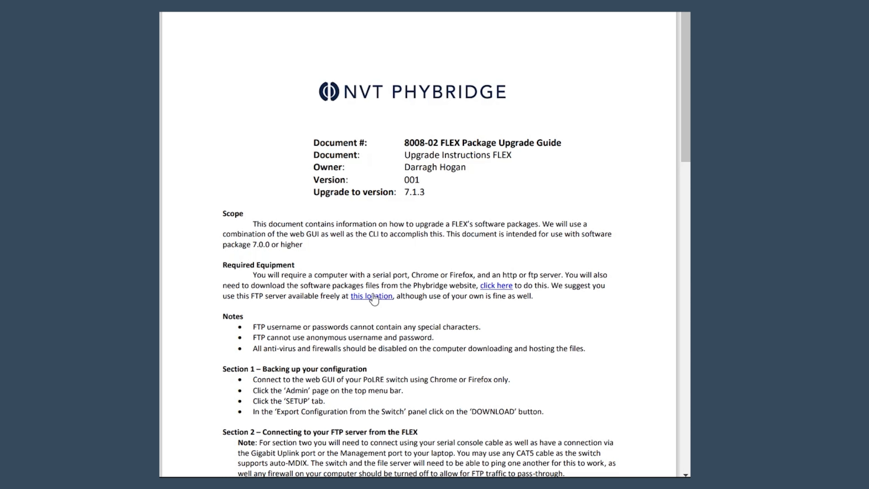
# Download the 64-bit setup-x64.exe installer from the Xlight FTP Server download page
pyautogui.click(372, 294)
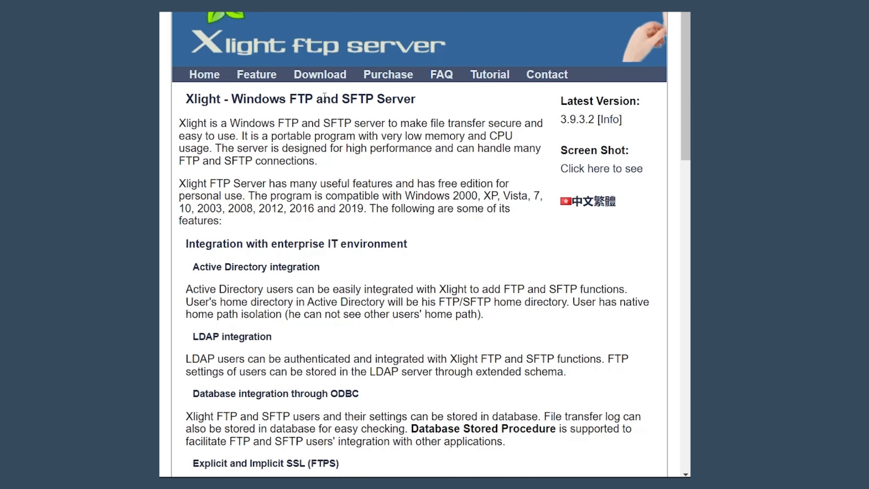
pyautogui.click(342, 79)
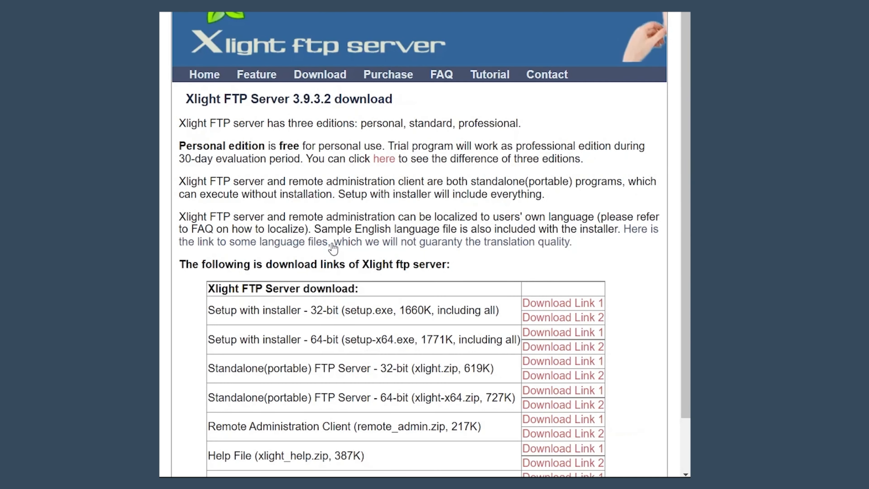
pyautogui.scroll(-3, 338, 248)
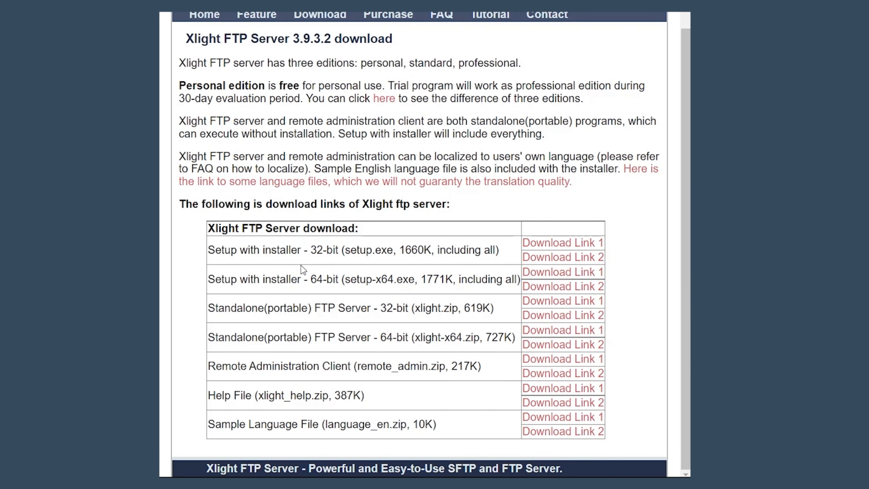
pyautogui.click(546, 275)
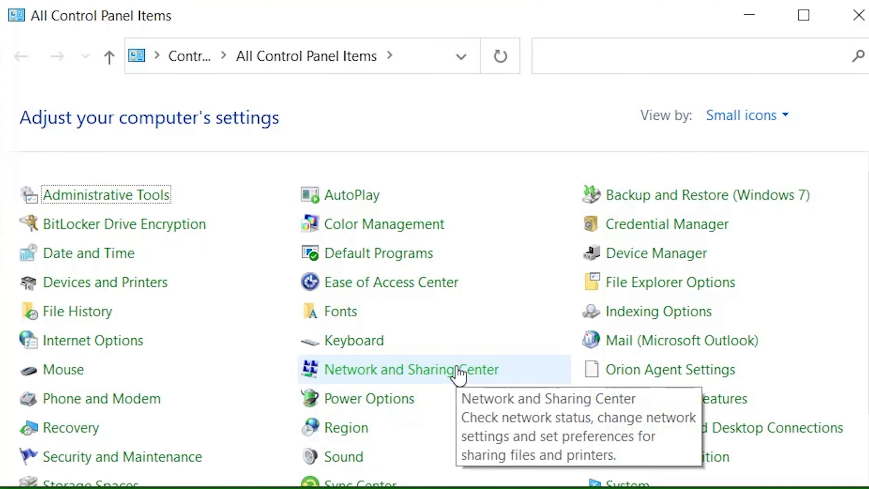
# Open the Ethernet adapter's IPv4 properties via Network and Sharing Center
pyautogui.click(459, 373)
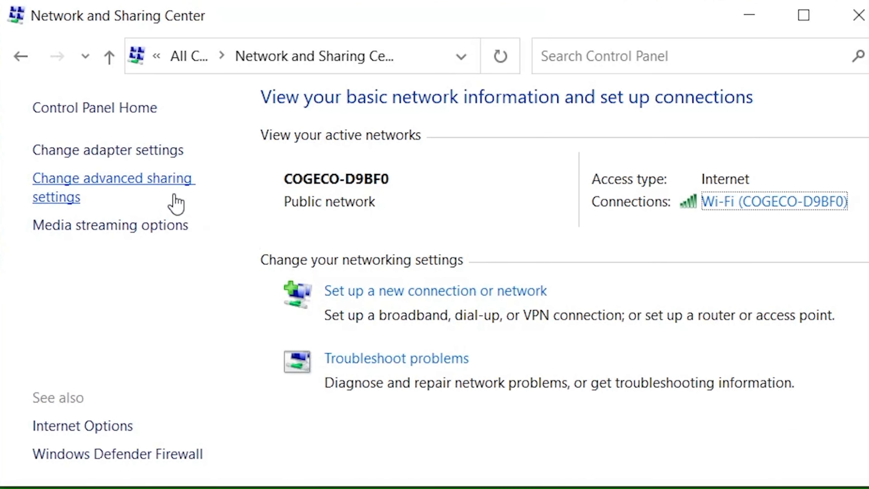
pyautogui.click(131, 153)
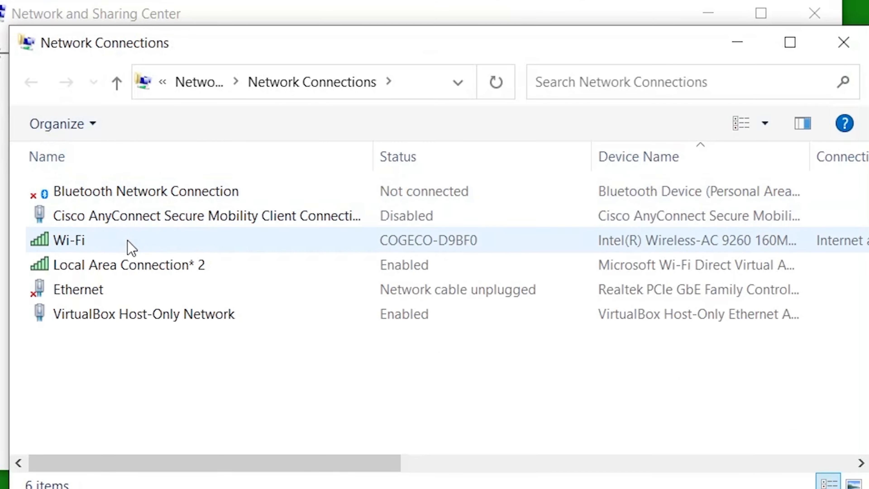
pyautogui.click(150, 287)
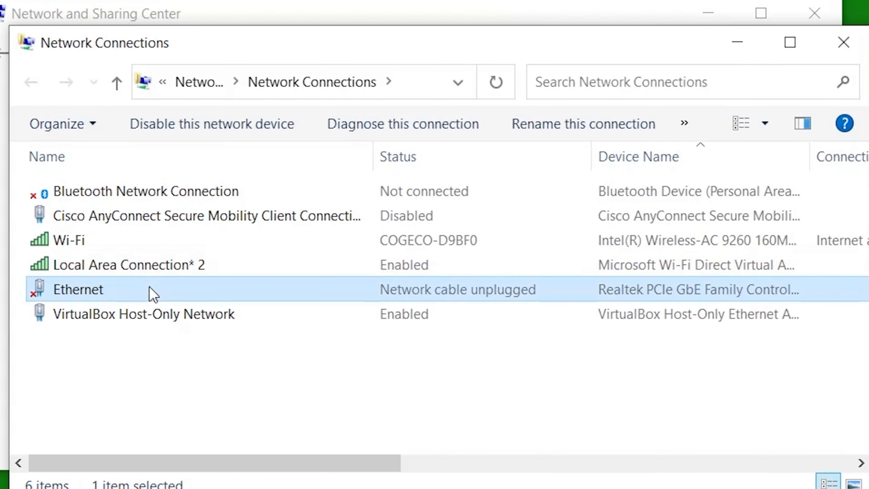
pyautogui.doubleClick(150, 288)
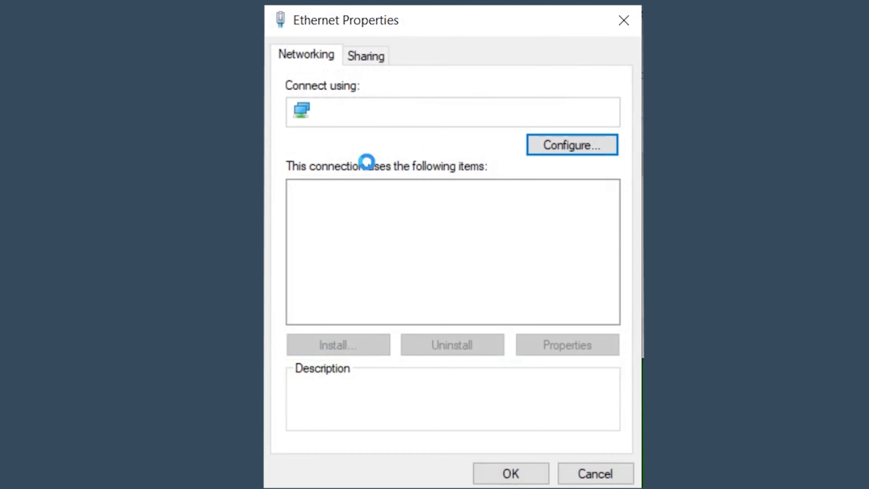
pyautogui.click(386, 283)
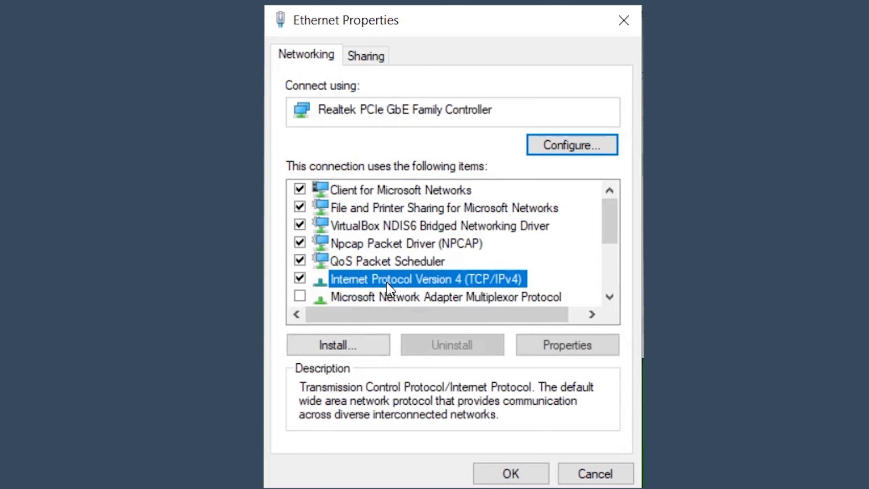
pyautogui.click(539, 346)
# Change the IPv4 address to 192.168.1.3, keeping subnet mask 255.255.255.0
pyautogui.press('Tab')
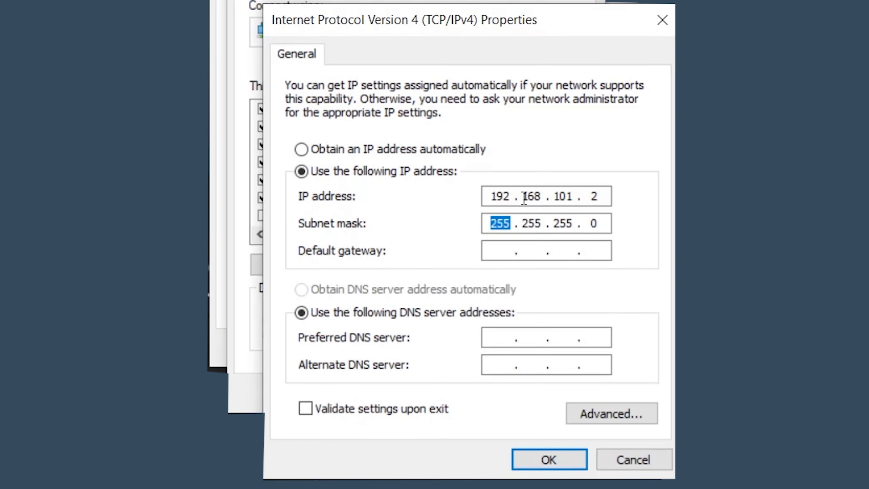
pyautogui.click(491, 196)
pyautogui.click(535, 195)
pyautogui.moveTo(550, 195); pyautogui.dragTo(574, 195)
pyautogui.write('1')
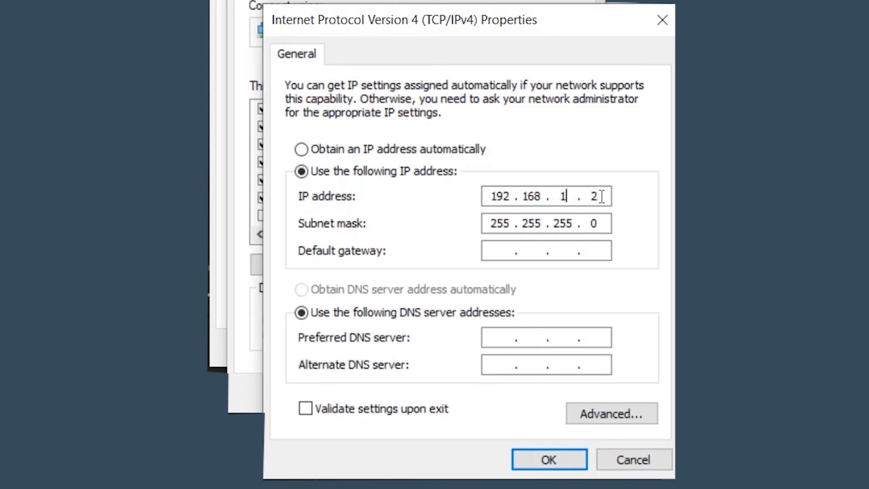
pyautogui.doubleClick(603, 196)
pyautogui.write('3')
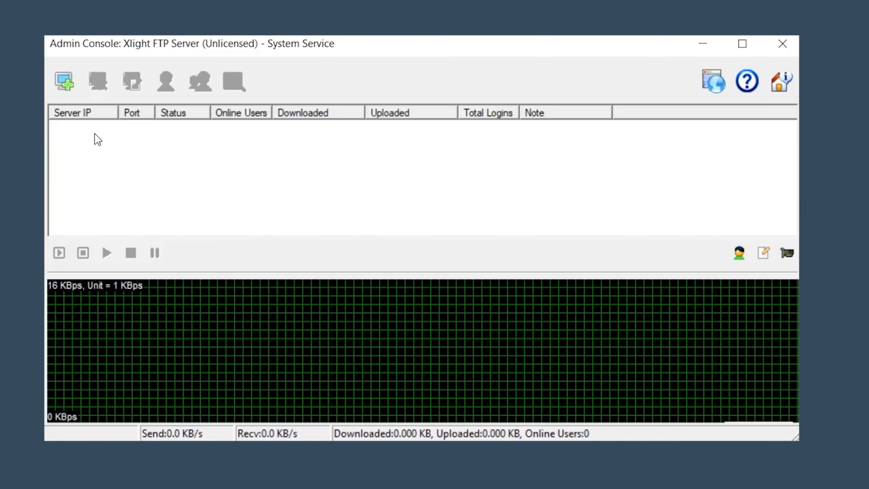
# Create a new virtual server on IP address 192.168.1.3 with port 21
pyautogui.click(70, 85)
pyautogui.click(189, 185)
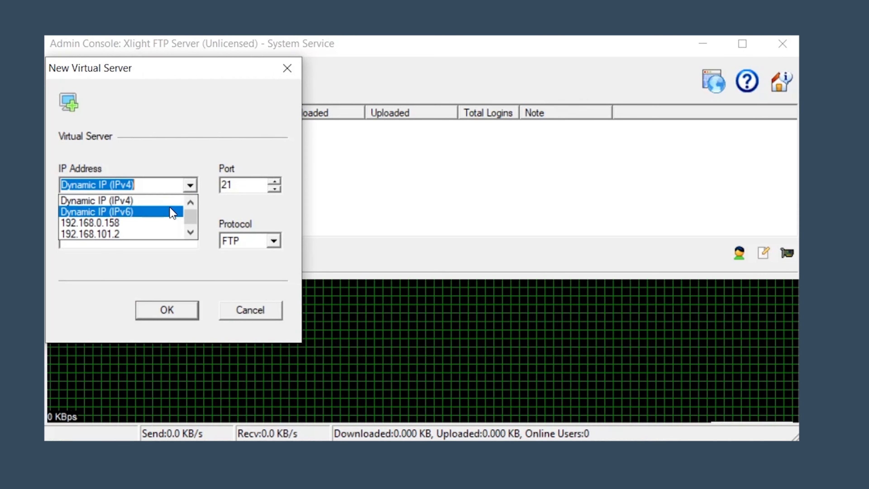
pyautogui.click(192, 234)
pyautogui.click(192, 234)
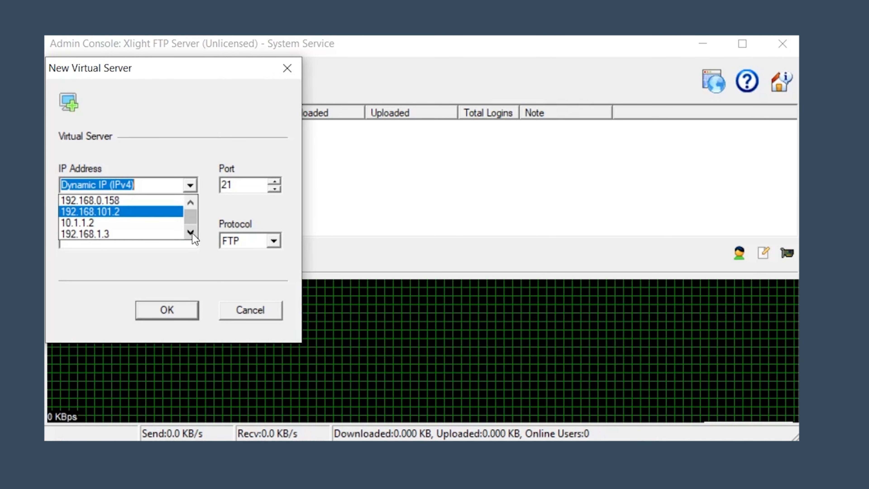
pyautogui.click(192, 234)
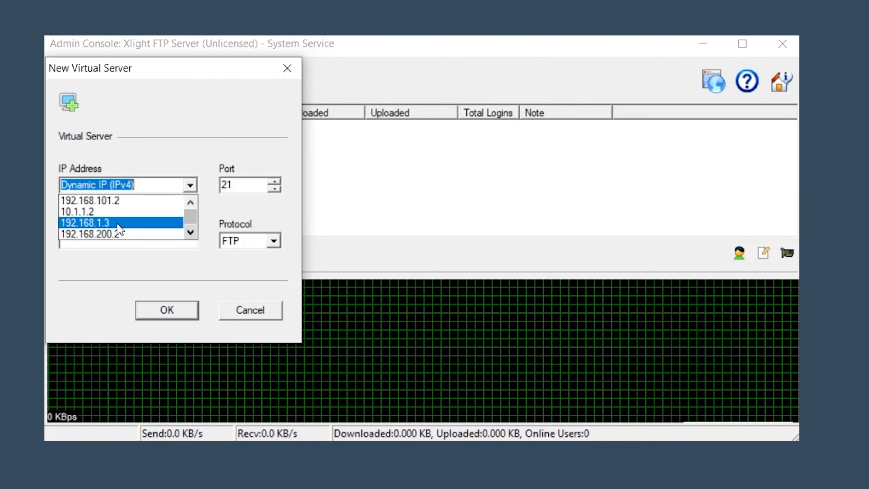
pyautogui.click(117, 224)
pyautogui.click(157, 316)
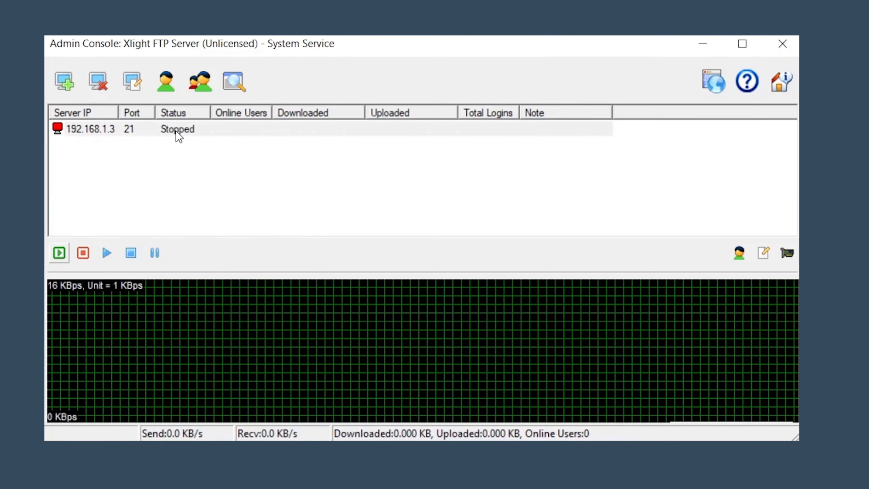
# Add a user named admin with a password to the 192.168.1.3:21 server's user list
pyautogui.click(158, 134)
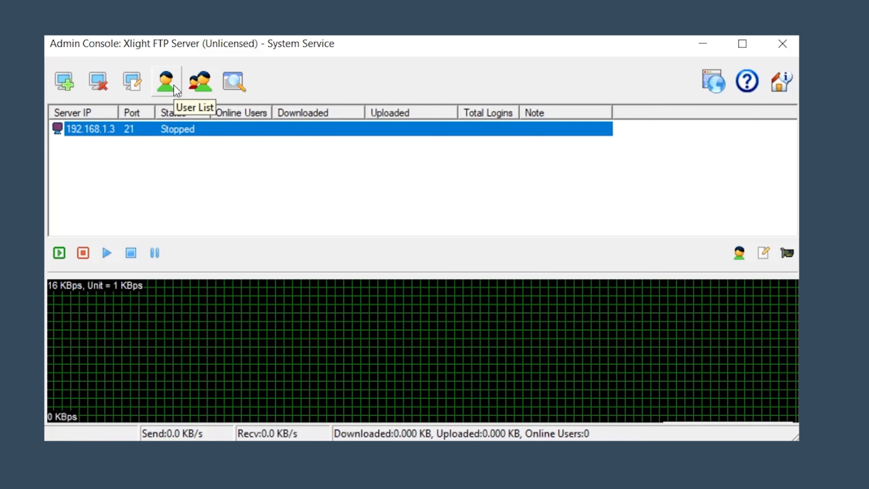
pyautogui.click(174, 85)
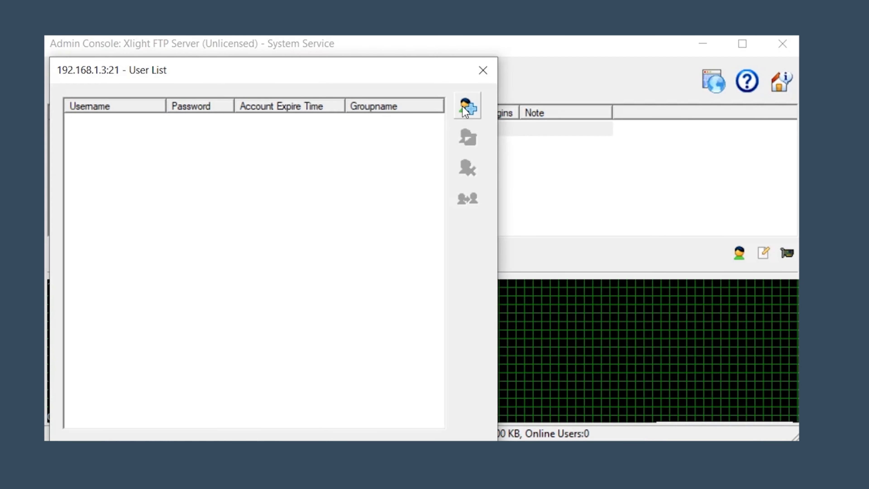
pyautogui.click(465, 107)
pyautogui.write('admin')
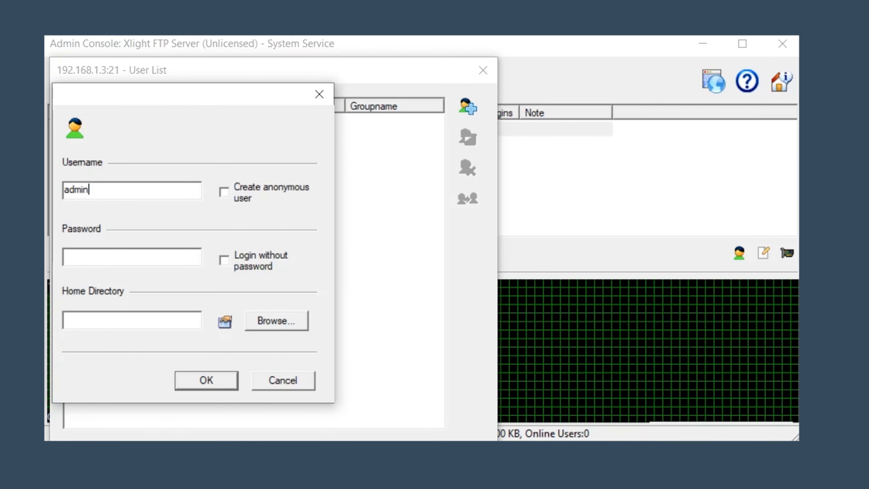
pyautogui.press('Tab')
pyautogui.press('Tab')
pyautogui.write('12345')
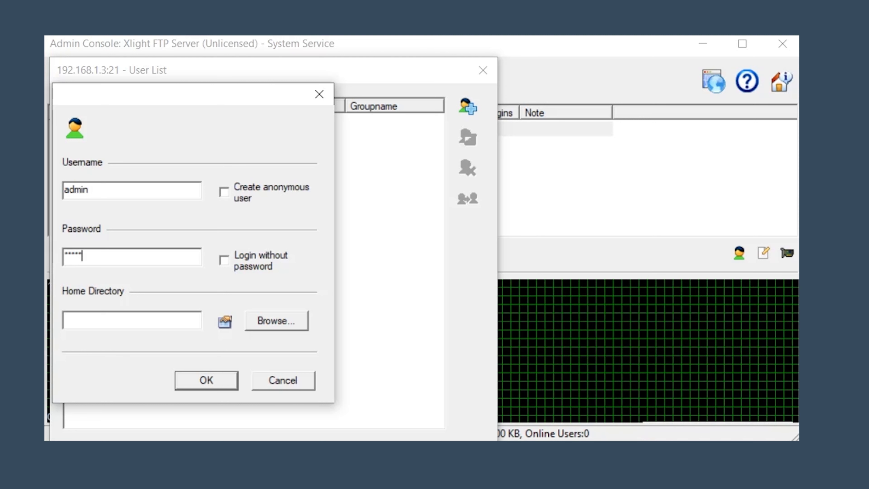
pyautogui.click(219, 381)
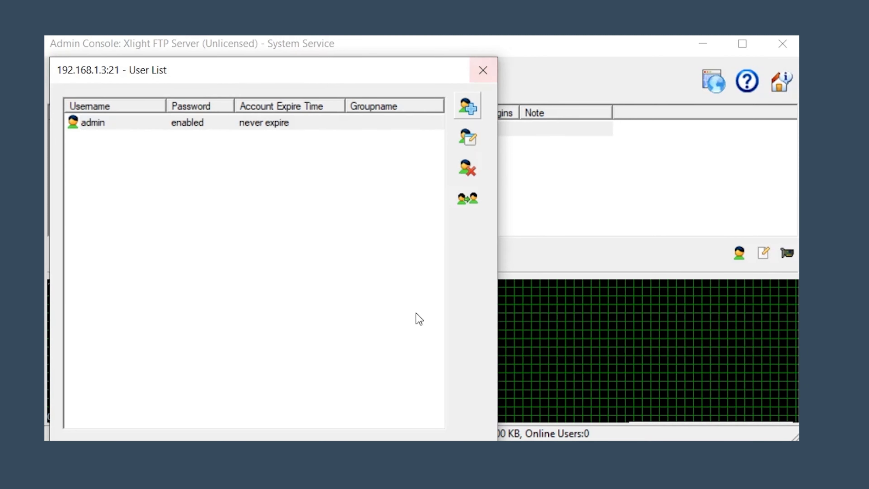
pyautogui.click(483, 69)
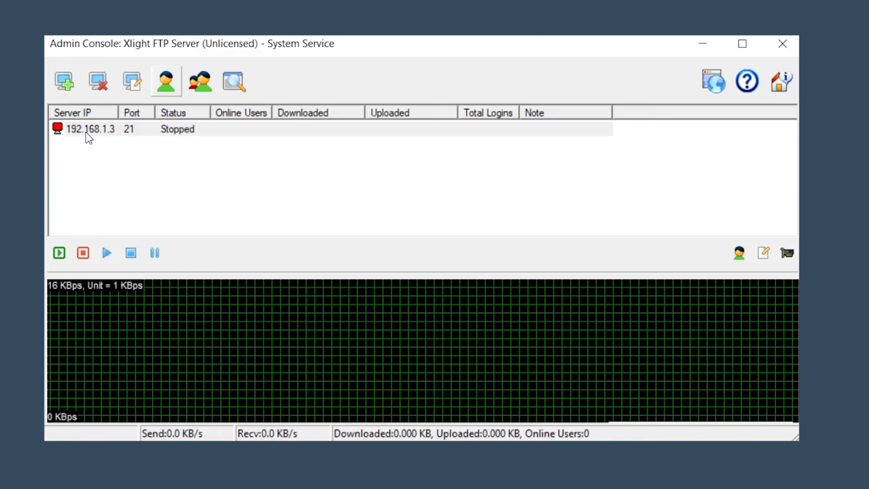
# Open the 192.168.1.3 server's public path settings and add a new virtual path
pyautogui.click(101, 128)
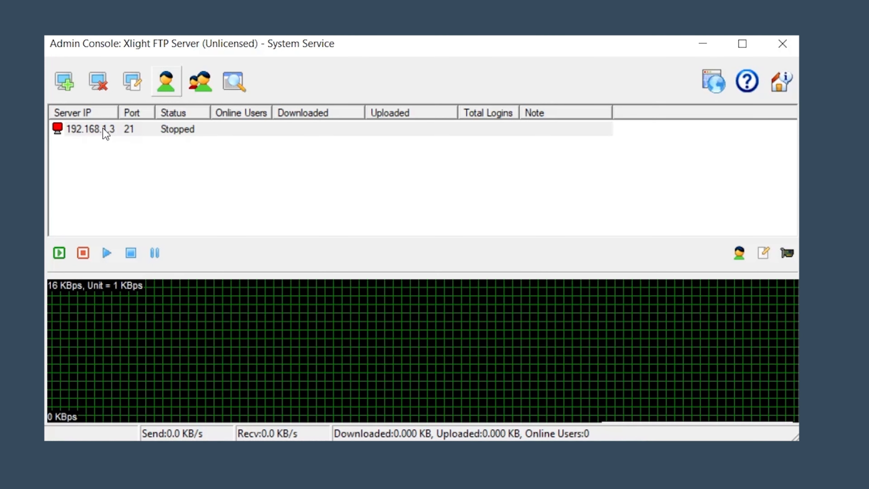
pyautogui.rightClick(101, 130)
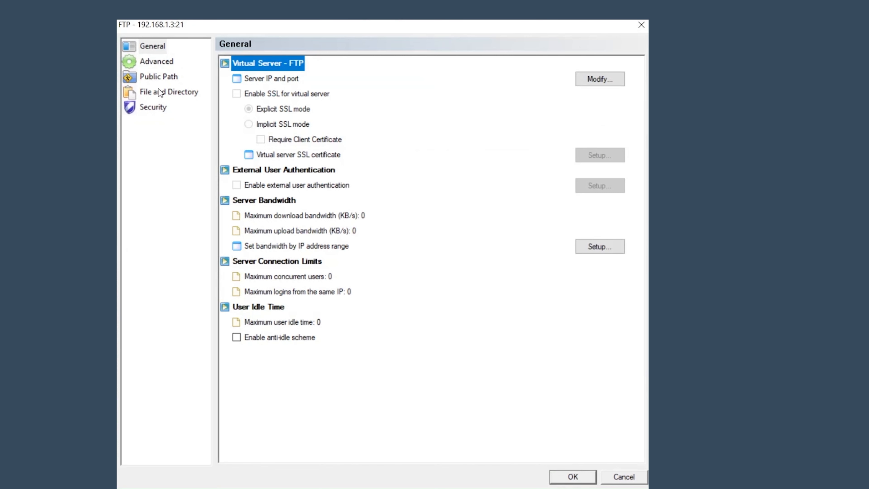
pyautogui.click(159, 79)
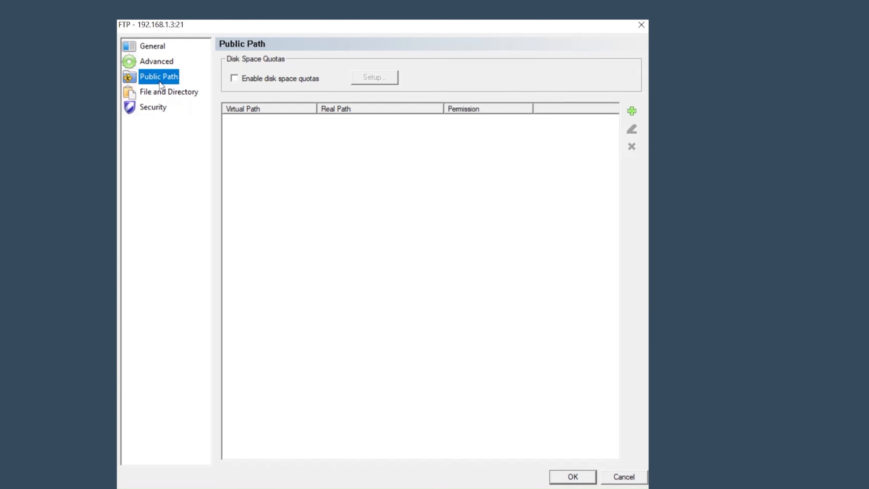
pyautogui.click(636, 109)
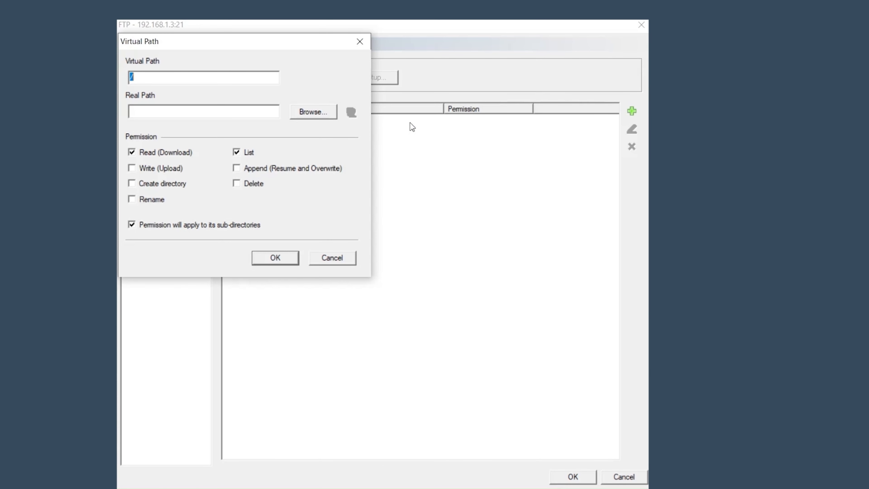
pyautogui.click(325, 112)
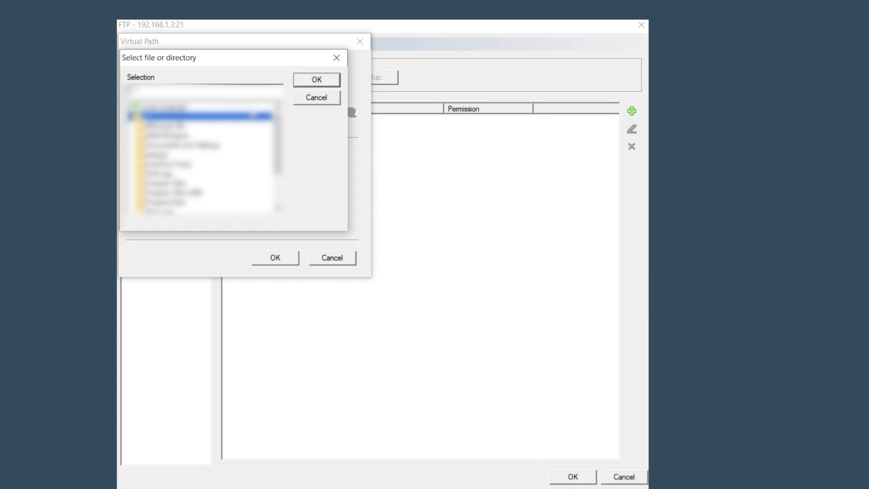
# Map '/' to the firmware folder with read and list access and save the server settings
pyautogui.press('o')
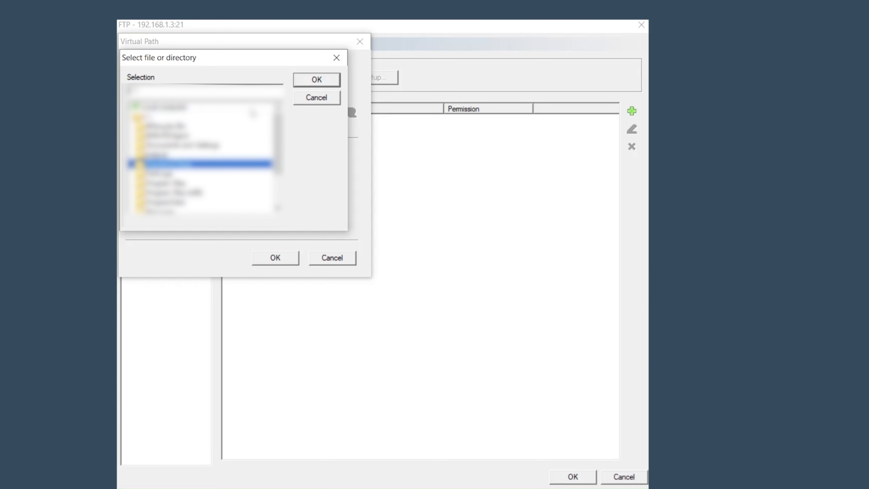
pyautogui.scroll(-3, 236, 134)
pyautogui.doubleClick(153, 195)
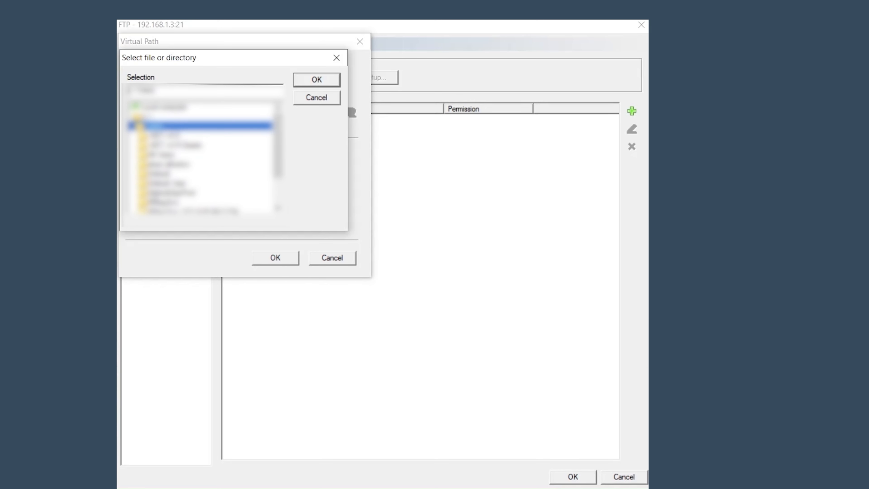
pyautogui.press('p')
pyautogui.press('p')
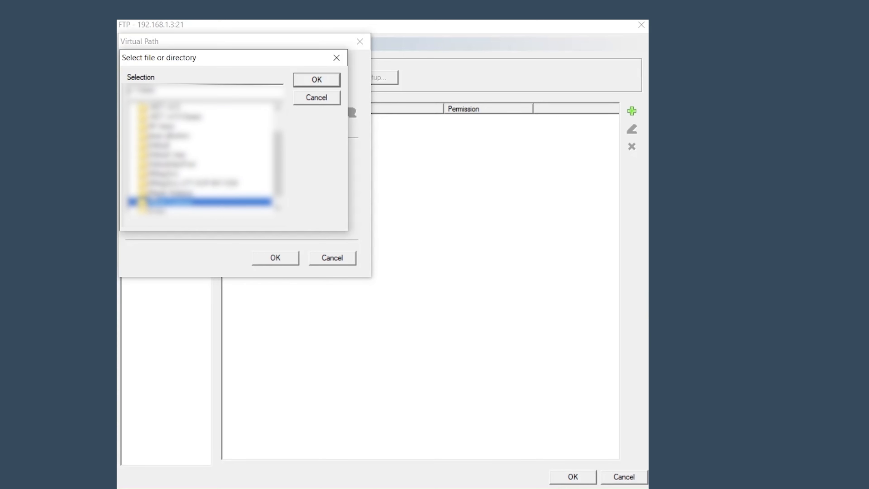
pyautogui.press('Return')
pyautogui.press('o')
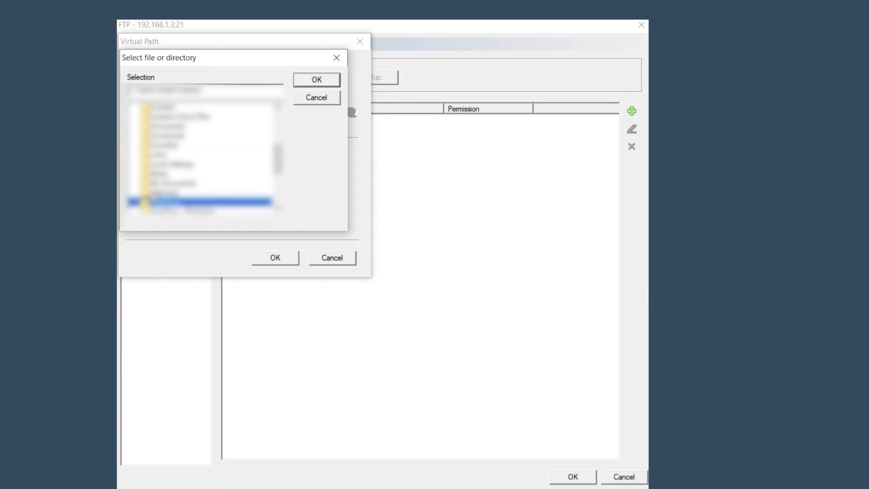
pyautogui.press('Return')
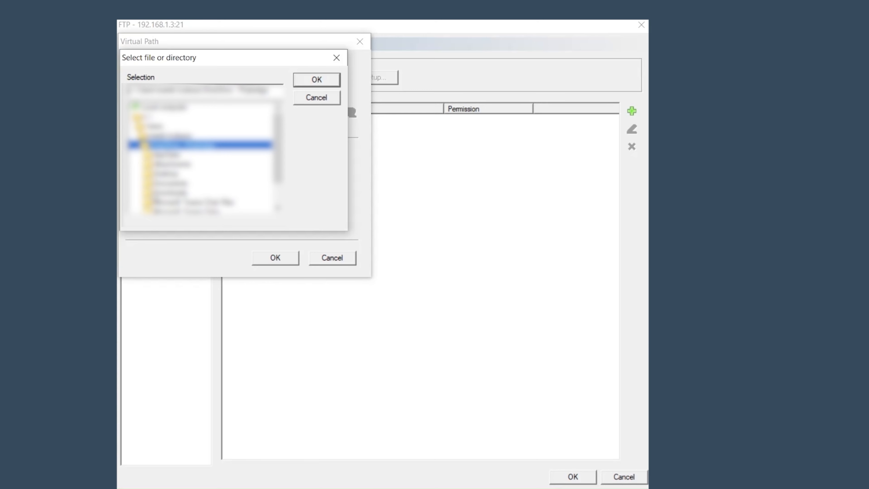
pyautogui.click(167, 173)
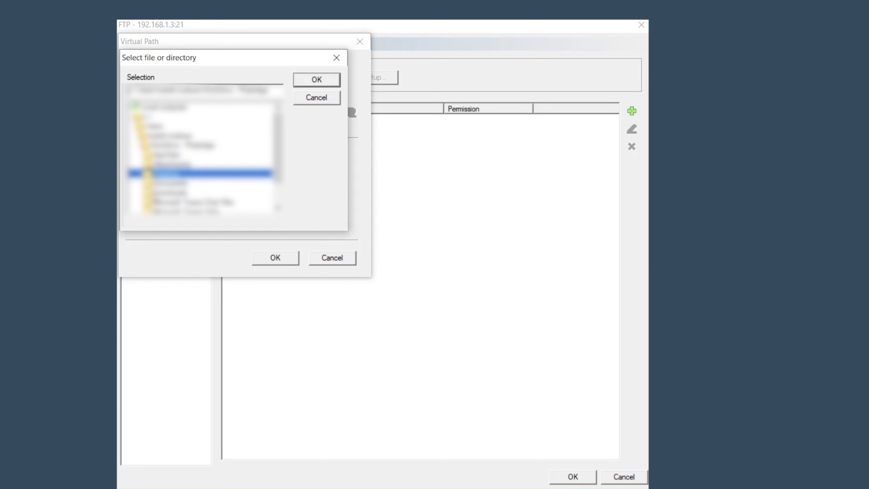
pyautogui.press('Return')
pyautogui.press('s')
pyautogui.press('Return')
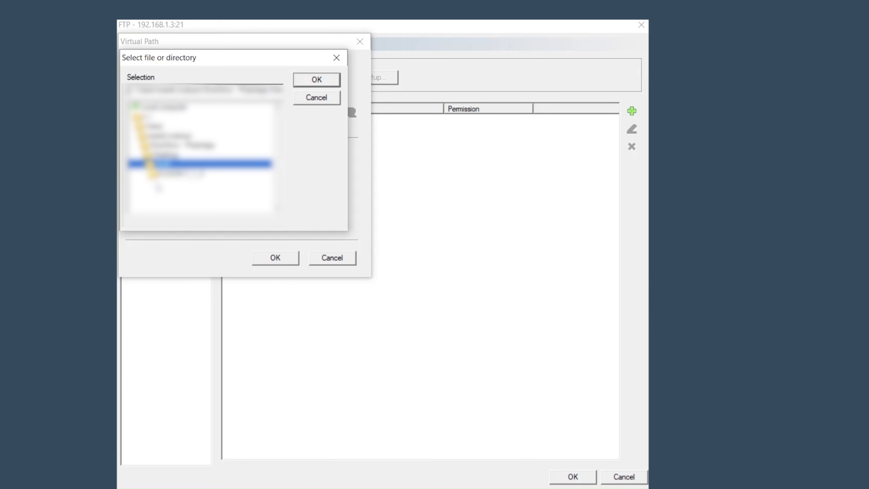
pyautogui.click(154, 175)
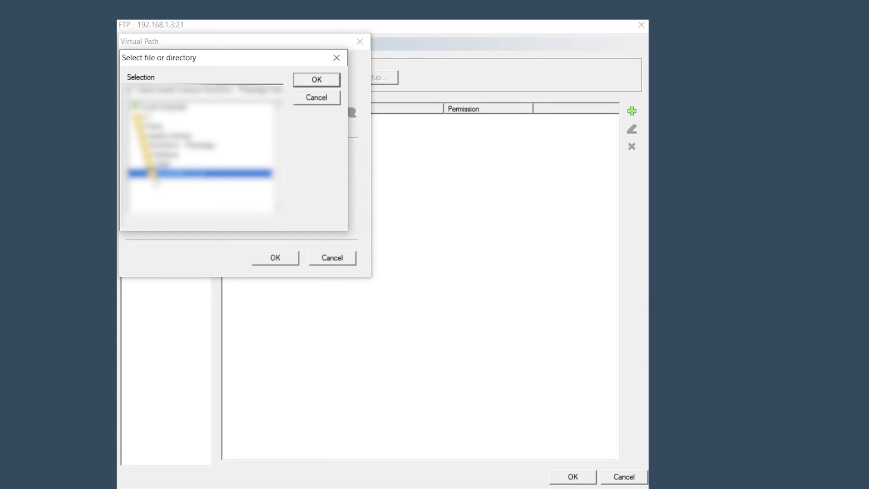
pyautogui.click(317, 81)
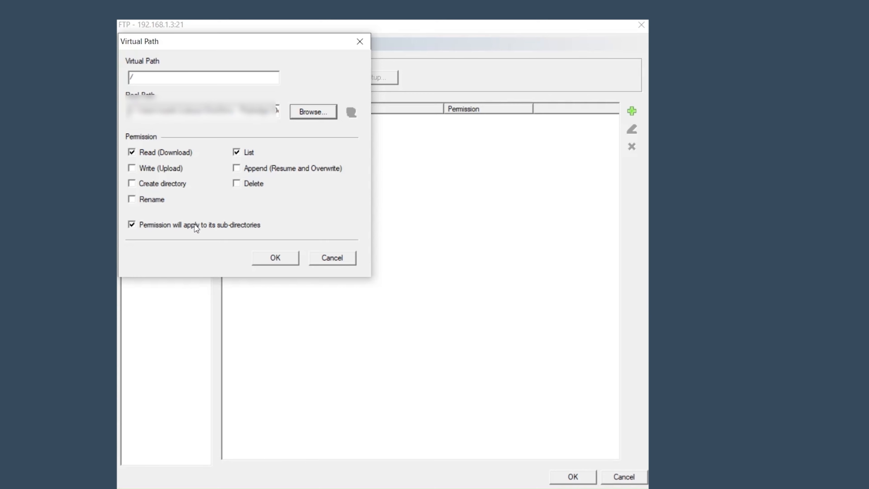
pyautogui.click(281, 259)
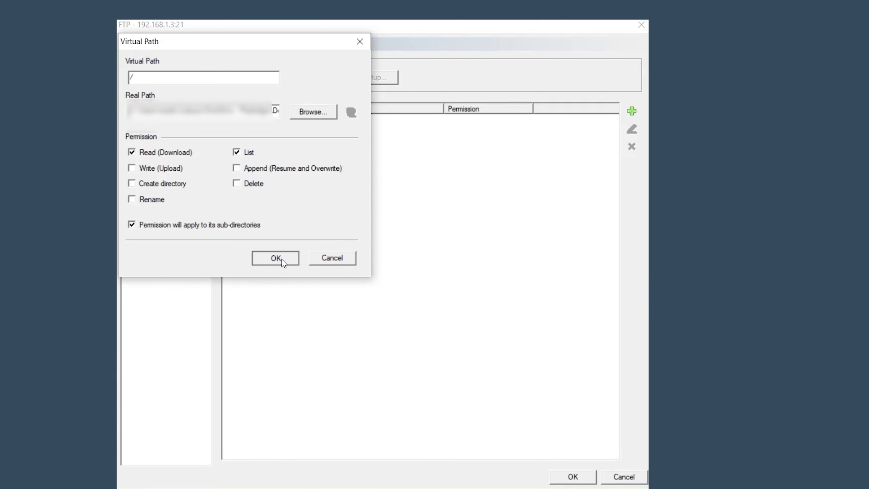
pyautogui.click(570, 476)
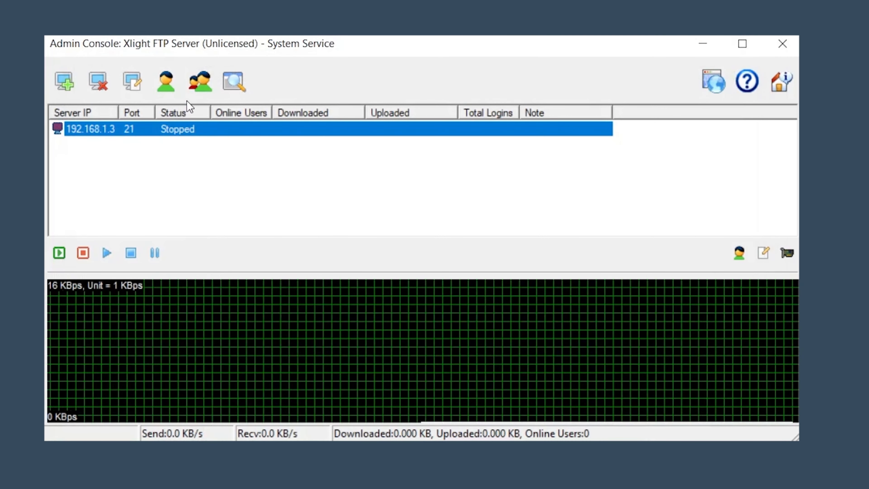
# Add a new virtual path in the admin user's User Path settings
pyautogui.click(173, 81)
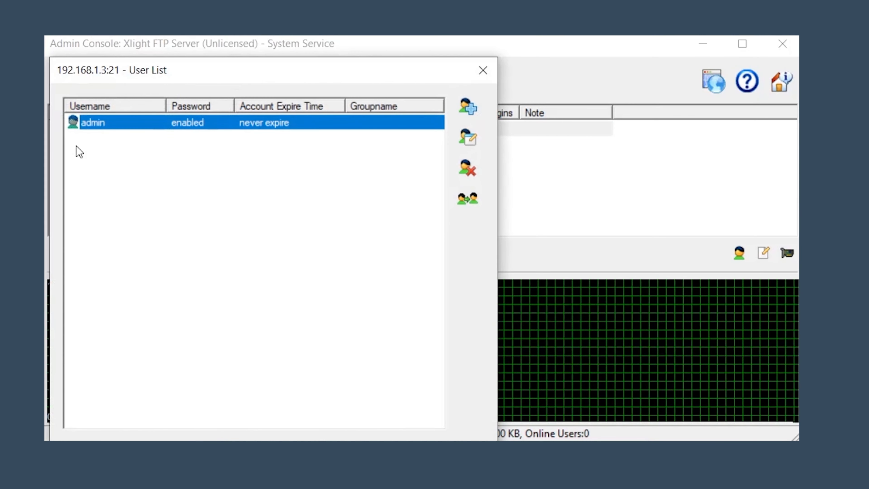
pyautogui.doubleClick(93, 123)
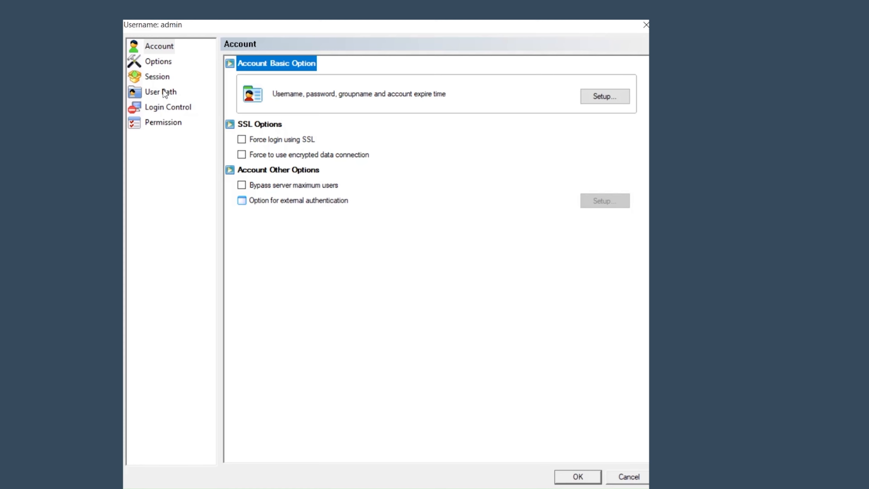
pyautogui.click(164, 92)
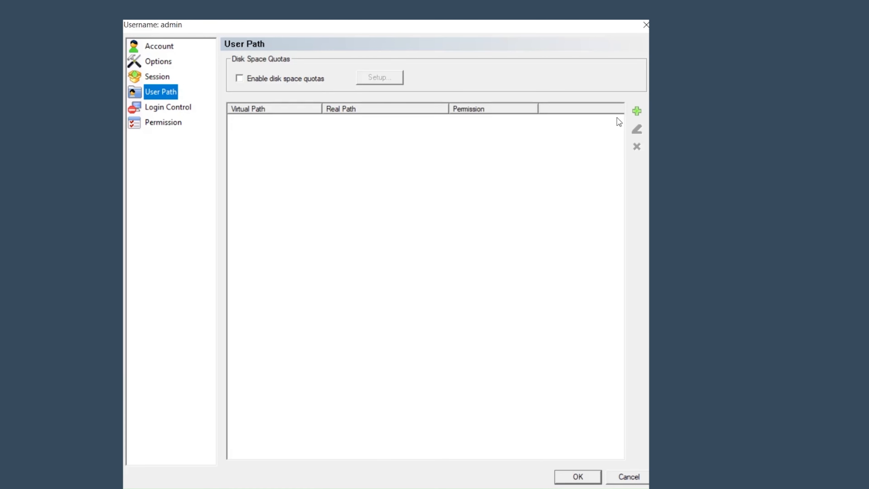
pyautogui.click(632, 115)
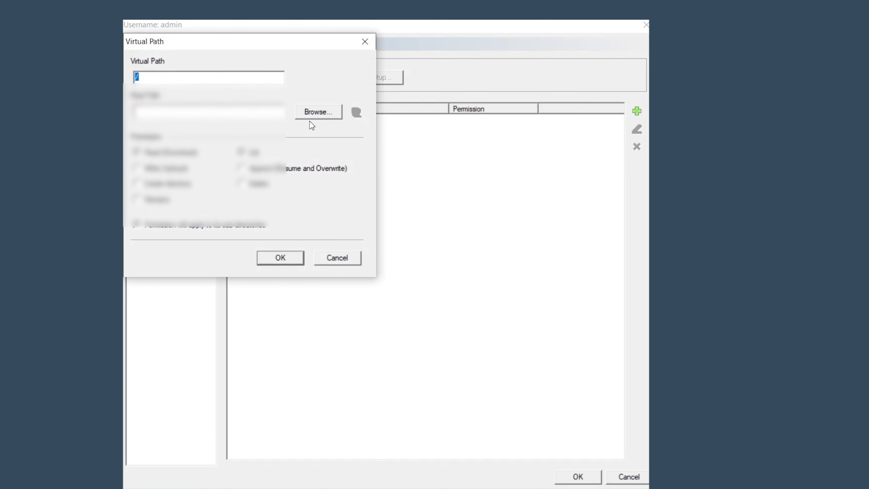
# Browse to the firmware folder as the real path for admin's '/' path
pyautogui.click(320, 112)
pyautogui.doubleClick(226, 106)
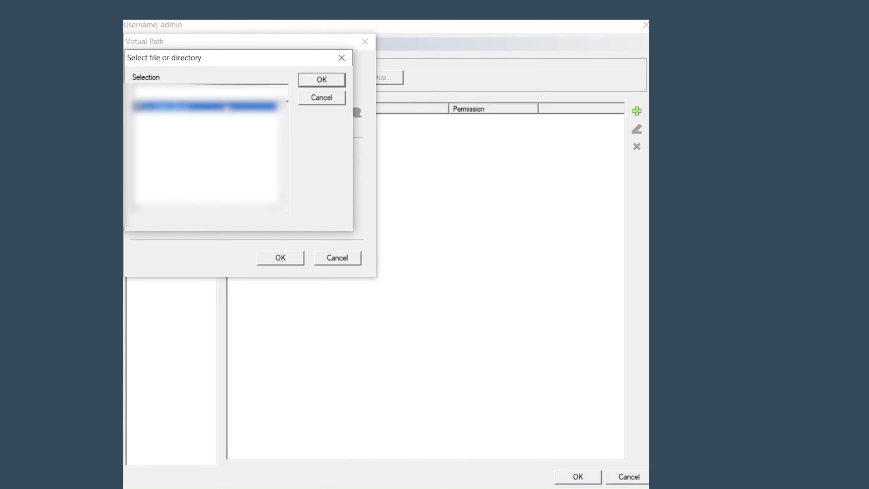
pyautogui.press('u')
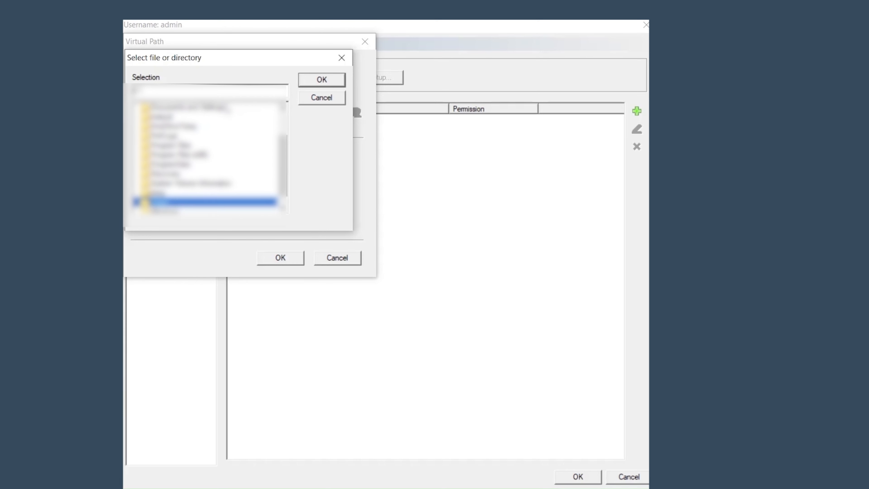
pyautogui.press('Return')
pyautogui.press('p')
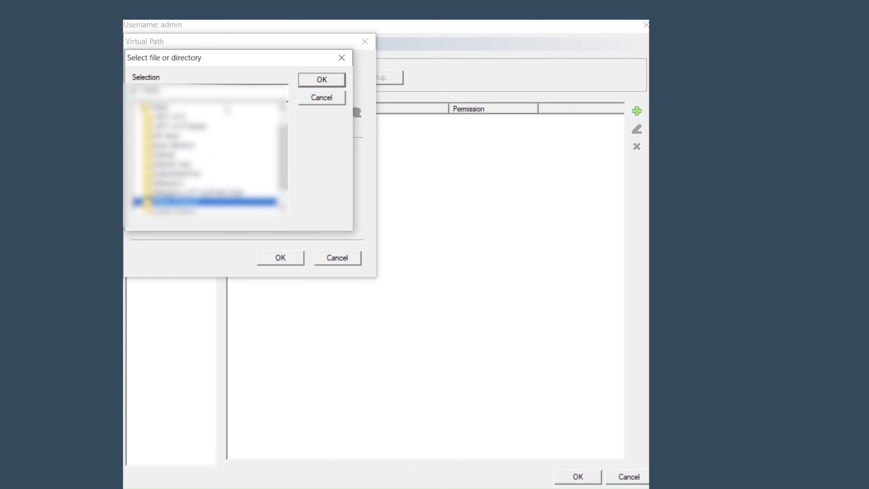
pyautogui.press('Down')
pyautogui.press('Return')
pyautogui.press('o')
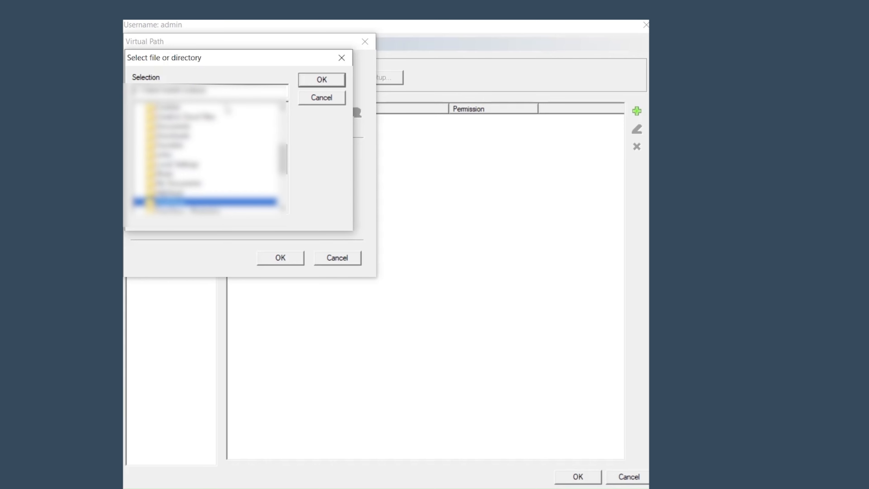
pyautogui.press('Down')
pyautogui.press('Return')
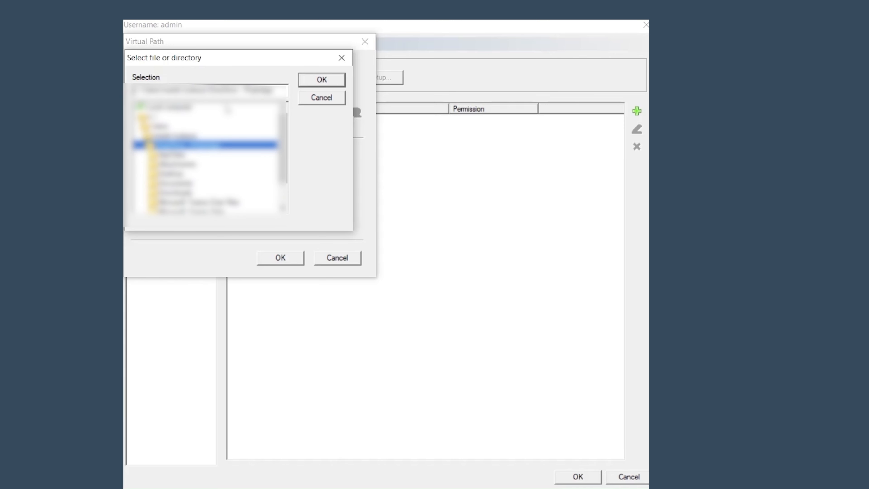
pyautogui.press('d')
pyautogui.press('Return')
pyautogui.press('t')
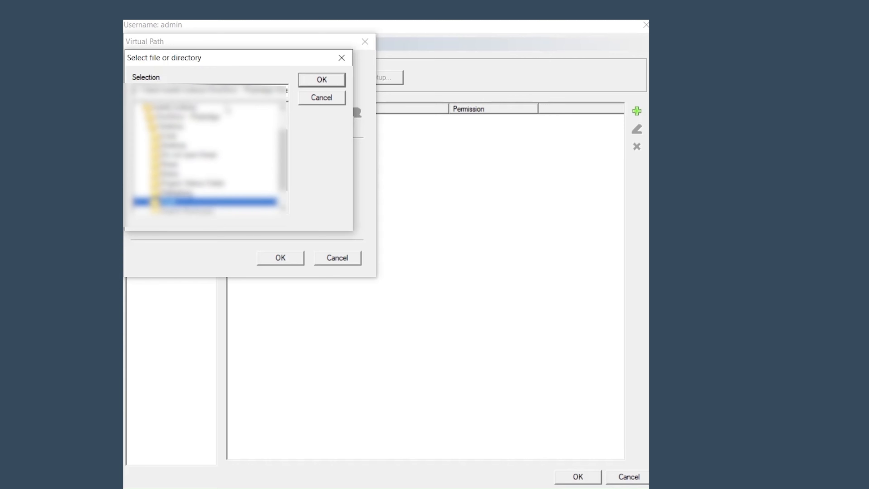
pyautogui.press('Return')
pyautogui.press('Down')
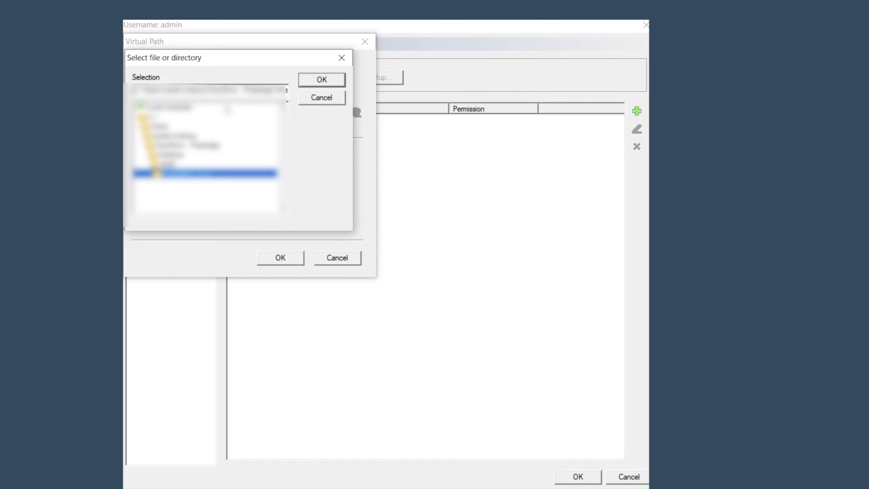
pyautogui.click(315, 80)
# Save admin's '/' path with read and list access and start the server
pyautogui.click(269, 259)
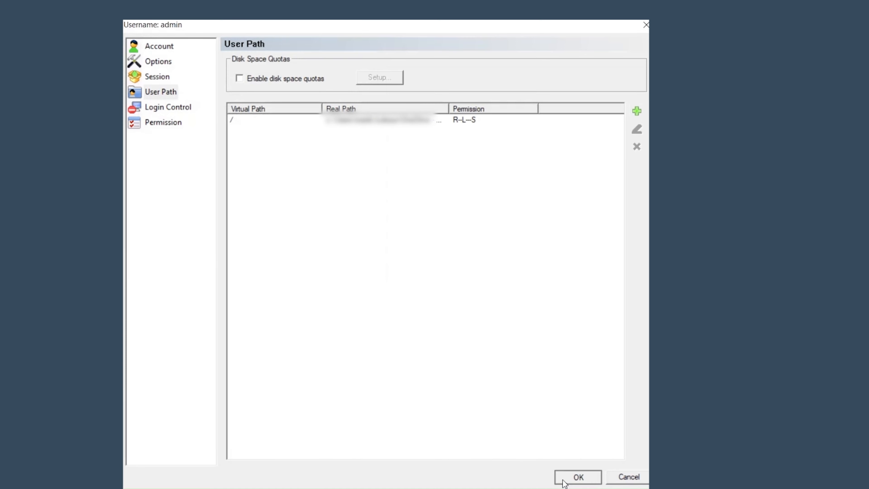
pyautogui.click(575, 477)
pyautogui.click(484, 70)
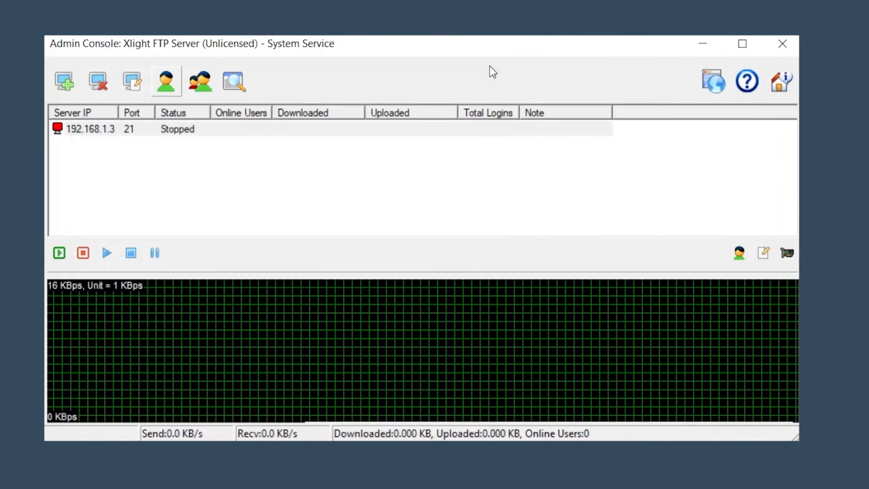
pyautogui.click(59, 252)
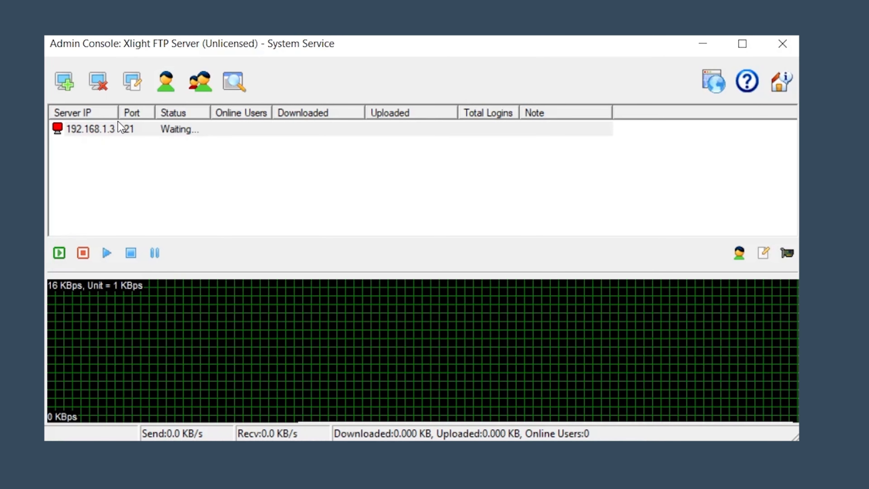